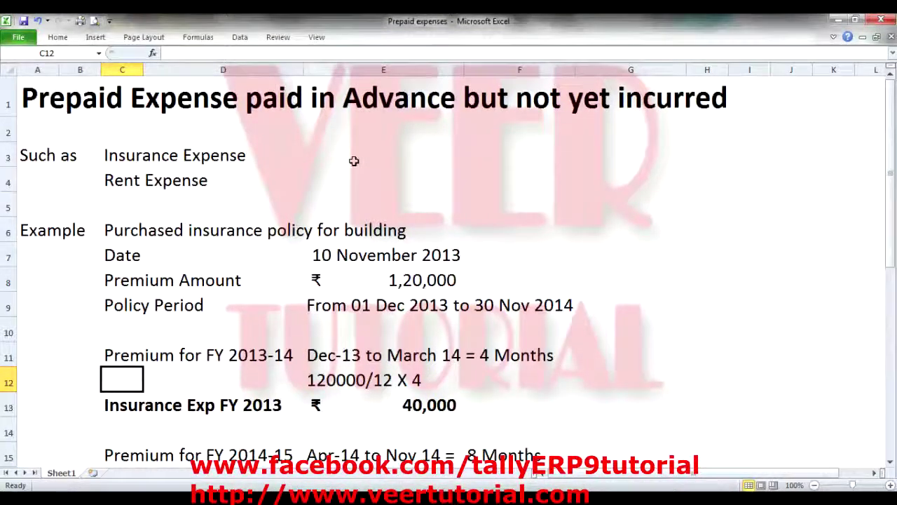
Review the policy period and FY 2013-14 months, then scroll to the FY 2014-15 ₹80,000 prepaid calculation.
{"action": "left_click", "coordinate": [645, 347]}
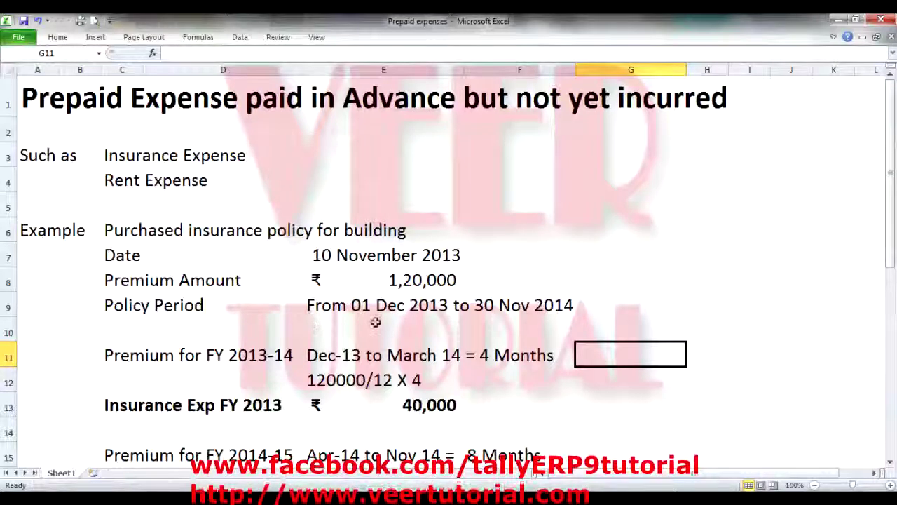
{"action": "left_click", "coordinate": [659, 313]}
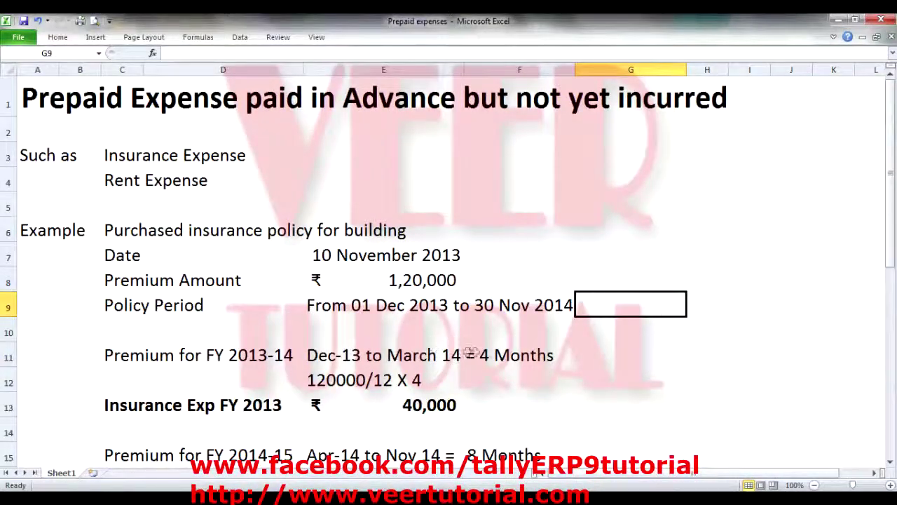
{"action": "left_click", "coordinate": [644, 387]}
{"action": "scroll", "coordinate": [653, 390], "scroll_direction": "down", "scroll_amount": 2}
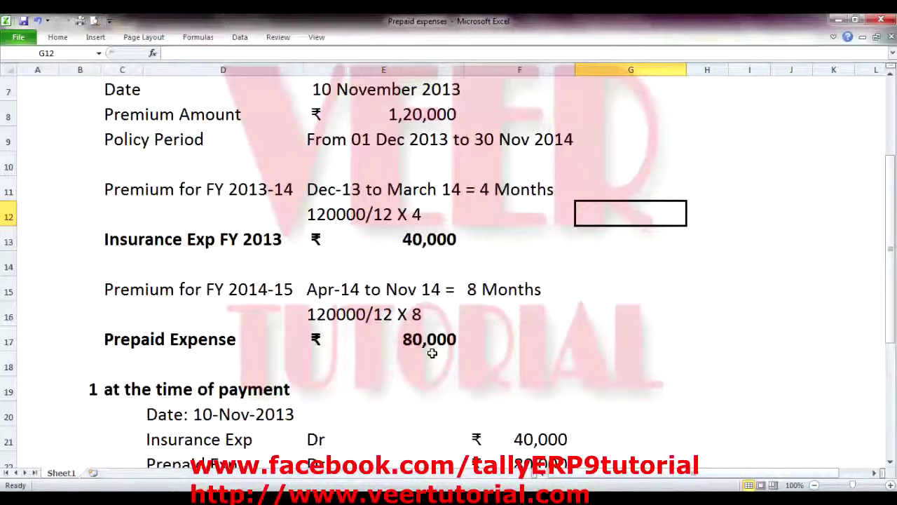
{"action": "scroll", "coordinate": [431, 351], "scroll_direction": "down", "scroll_amount": 3}
{"action": "left_click", "coordinate": [45, 216]}
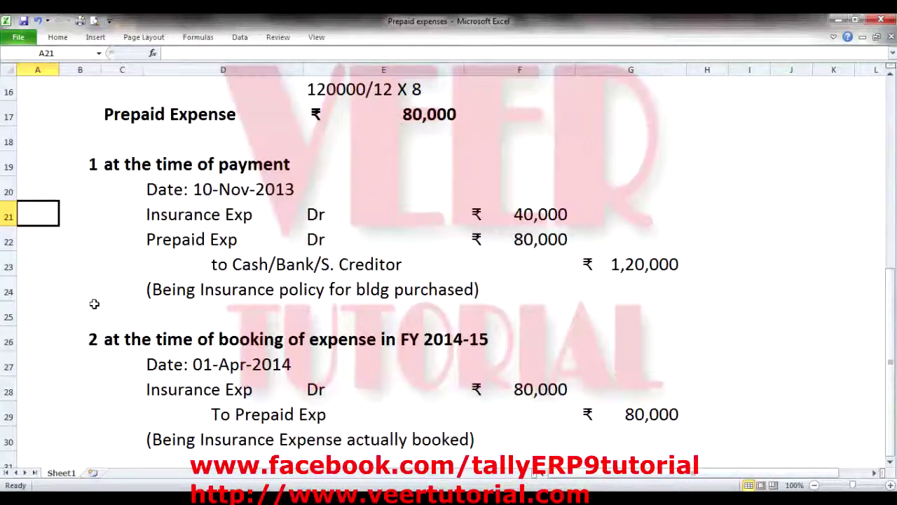
Review the payment entry debiting Insurance Exp ₹40,000 and Prepaid Exp.
{"action": "left_click", "coordinate": [184, 217]}
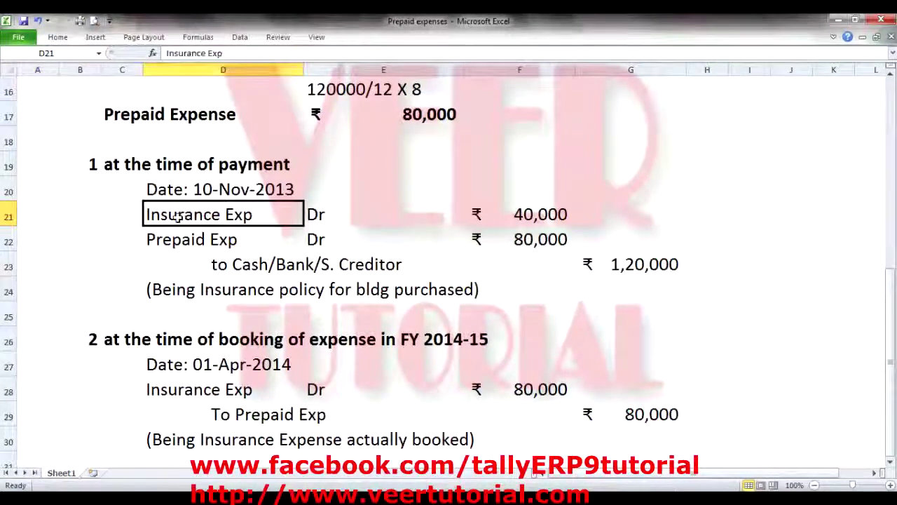
{"action": "left_click", "coordinate": [543, 216]}
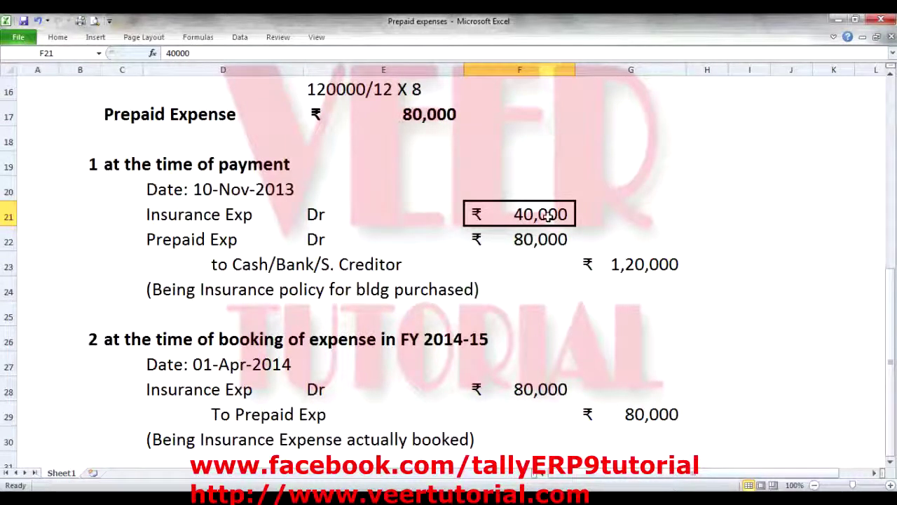
{"action": "left_click", "coordinate": [200, 242]}
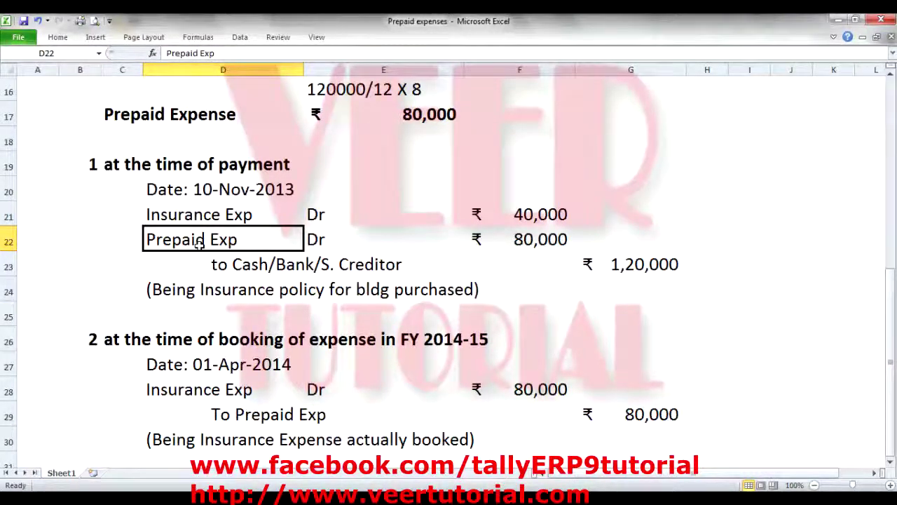
Review the FY 2014-15 Insurance Exp entry crediting Prepaid Exp, then enter Accounts Info in Tally.
{"action": "left_click", "coordinate": [79, 389]}
{"action": "scroll", "coordinate": [66, 306], "scroll_direction": "down", "scroll_amount": 2}
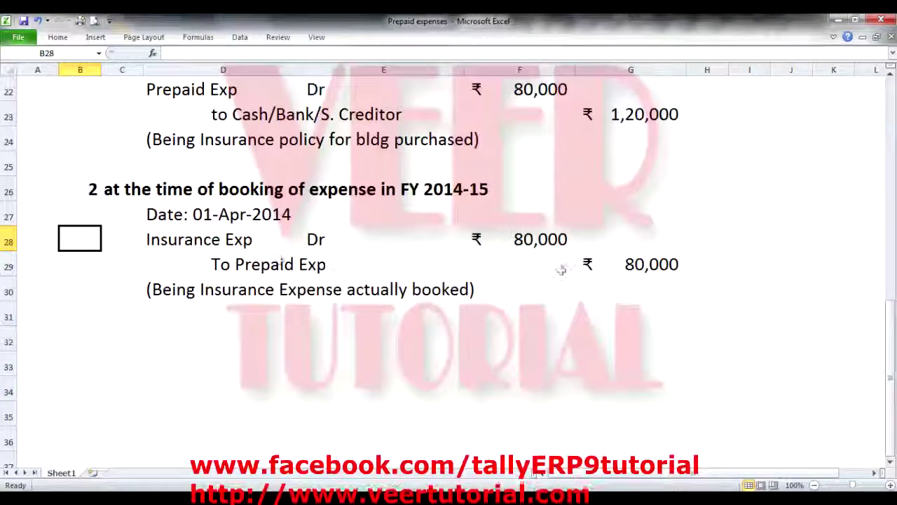
{"action": "left_click", "coordinate": [303, 266]}
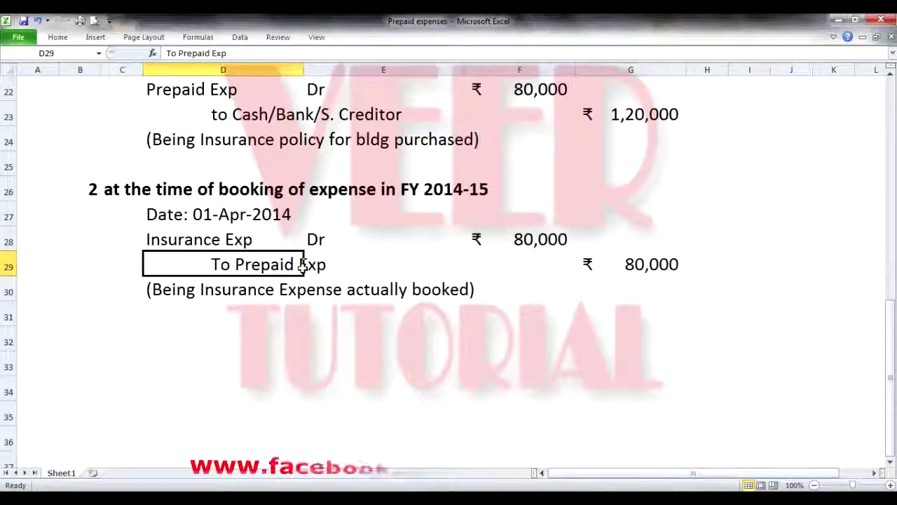
{"action": "left_click", "coordinate": [306, 319]}
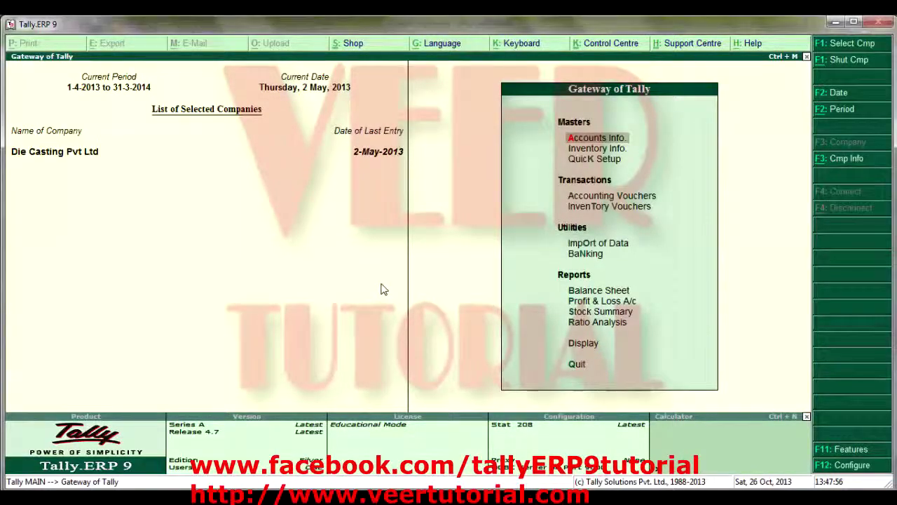
{"action": "key", "text": "Return"}
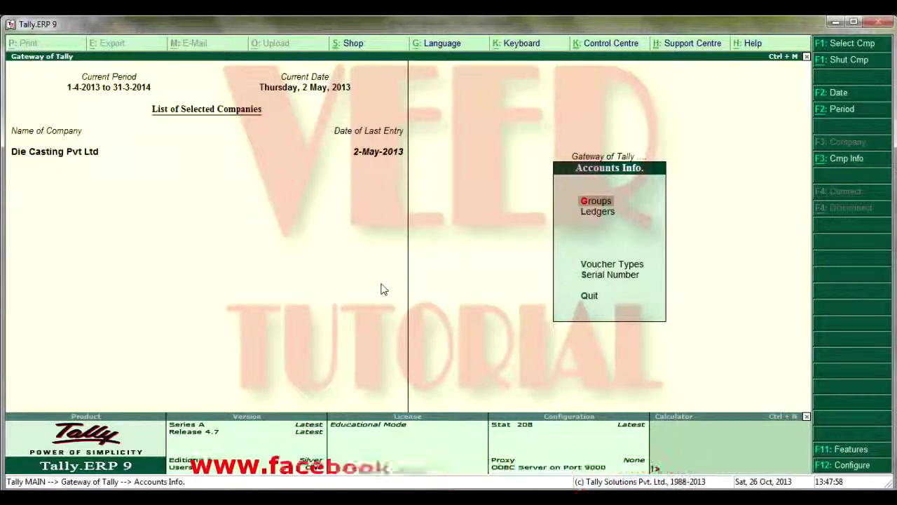
Create the Insurance Exp ledger under Indirect Expenses.
{"action": "key", "text": "Down"}
{"action": "key", "text": "Return"}
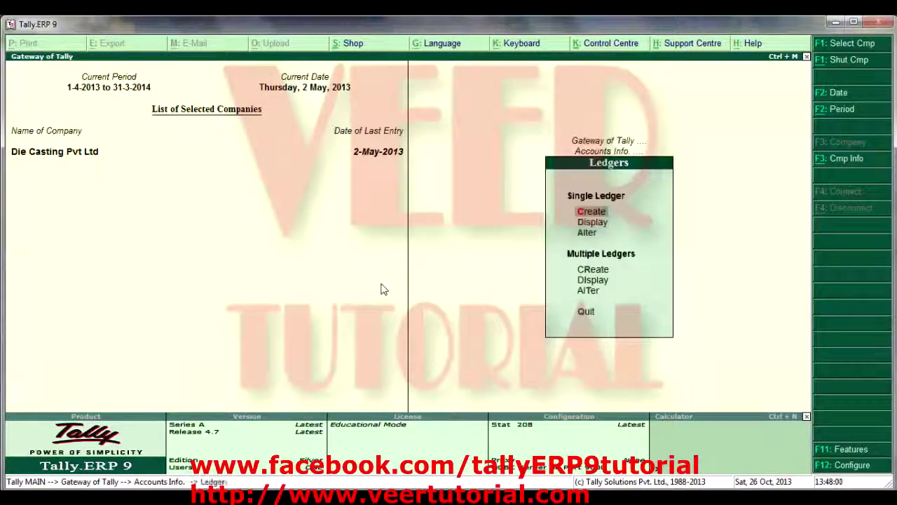
{"action": "key", "text": "Return"}
{"action": "type", "text": "Insurance Exp"}
{"action": "key", "text": "Return"}
{"action": "key", "text": "Return"}
{"action": "type", "text": "Ind"}
{"action": "key", "text": "Down"}
{"action": "key", "text": "Down"}
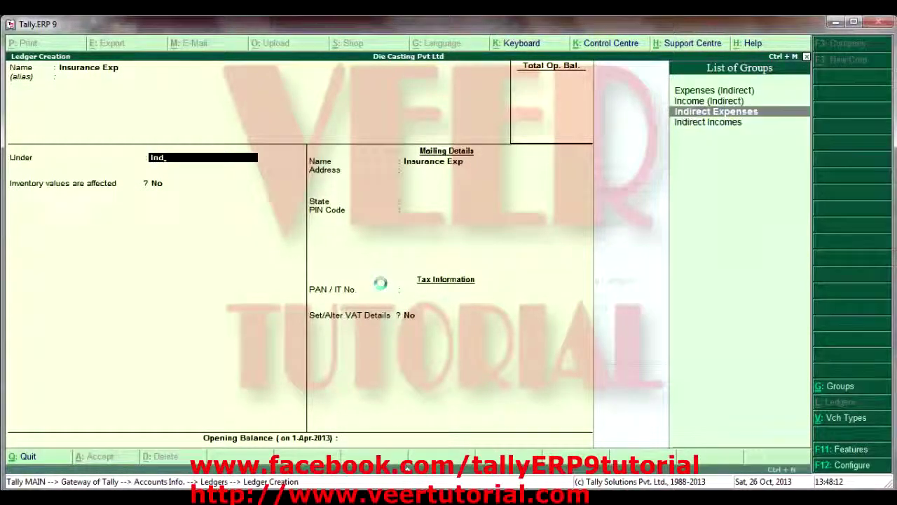
{"action": "key", "text": "Return"}
{"action": "key", "text": "Return"}
{"action": "key", "text": "Return"}
{"action": "key", "text": "Return"}
{"action": "key", "text": "Return"}
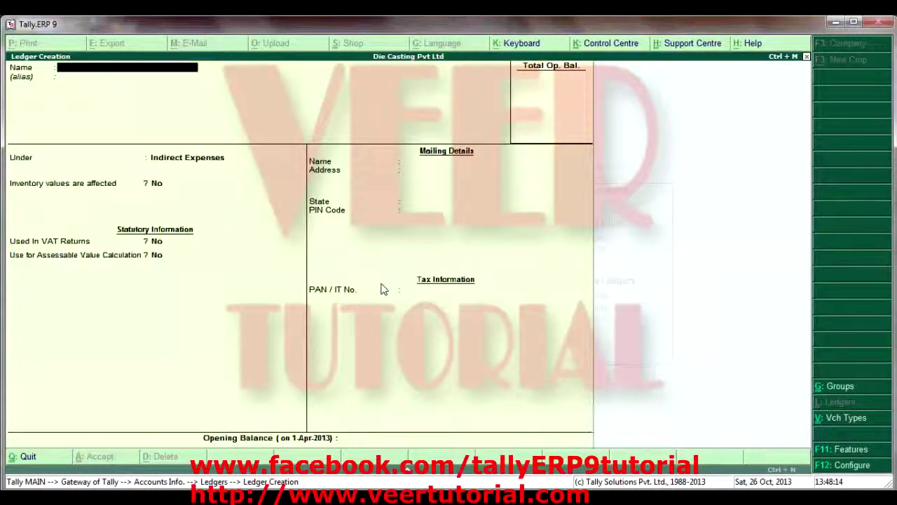
Create the Prepaid Exp ledger under Current Assets and save it.
{"action": "type", "text": "Prepaid"}
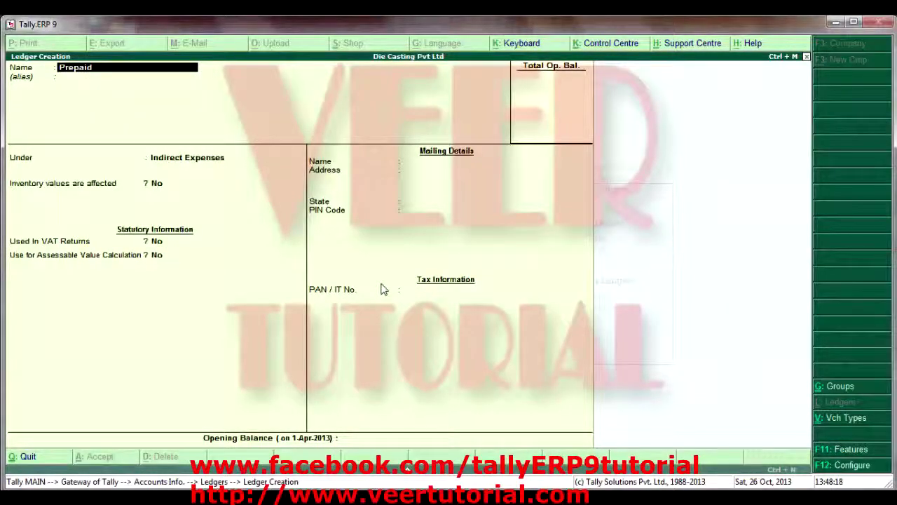
{"action": "type", "text": " Exp"}
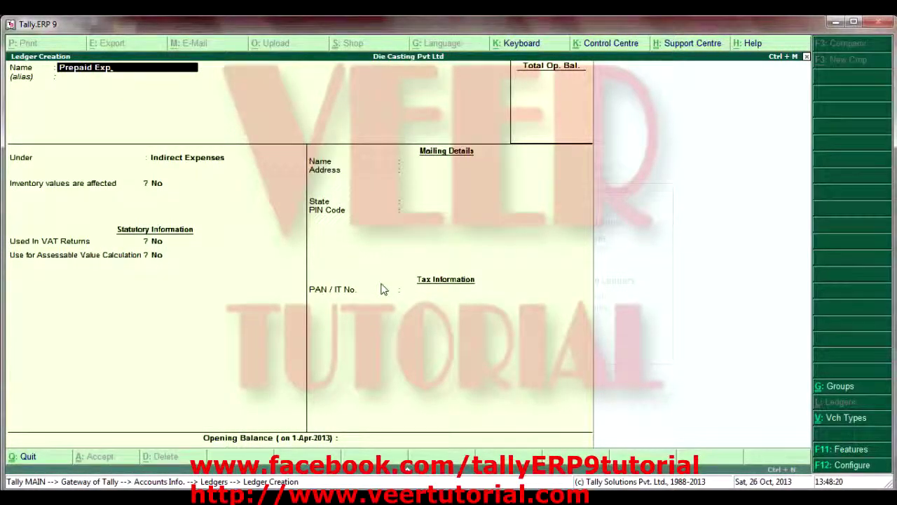
{"action": "key", "text": "Return"}
{"action": "key", "text": "Return"}
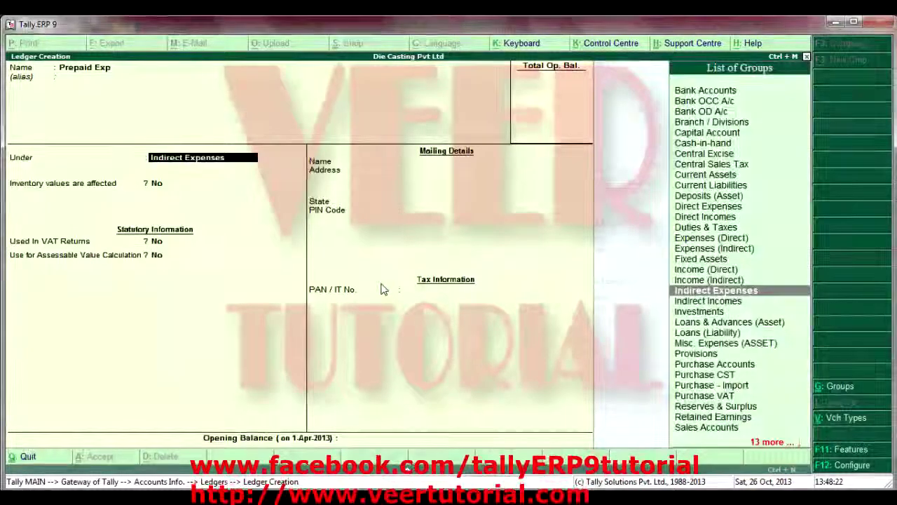
{"action": "key", "text": "Up"}
{"action": "key", "text": "Up"}
{"action": "key", "text": "Up"}
{"action": "key", "text": "Up"}
{"action": "key", "text": "Up"}
{"action": "key", "text": "Up"}
{"action": "key", "text": "Up"}
{"action": "key", "text": "Up"}
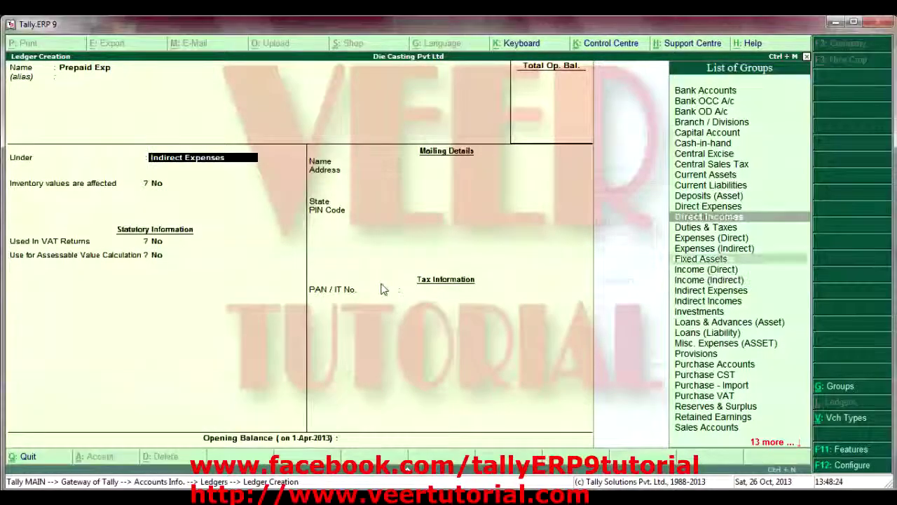
{"action": "key", "text": "Up"}
{"action": "key", "text": "Up"}
{"action": "key", "text": "Up"}
{"action": "key", "text": "Return"}
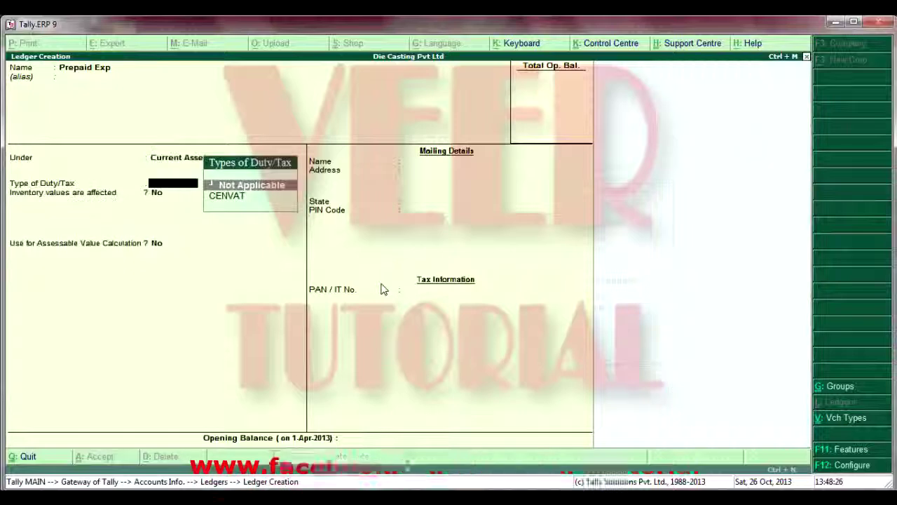
{"action": "key", "text": "Return"}
{"action": "key", "text": "Return"}
{"action": "key", "text": "Return"}
{"action": "key", "text": "Return"}
{"action": "key", "text": "Return"}
{"action": "key", "text": "Escape"}
{"action": "key", "text": "Return"}
Return to the Gateway and start a new Payment voucher, ready to change its date.
{"action": "key", "text": "Escape"}
{"action": "key", "text": "v"}
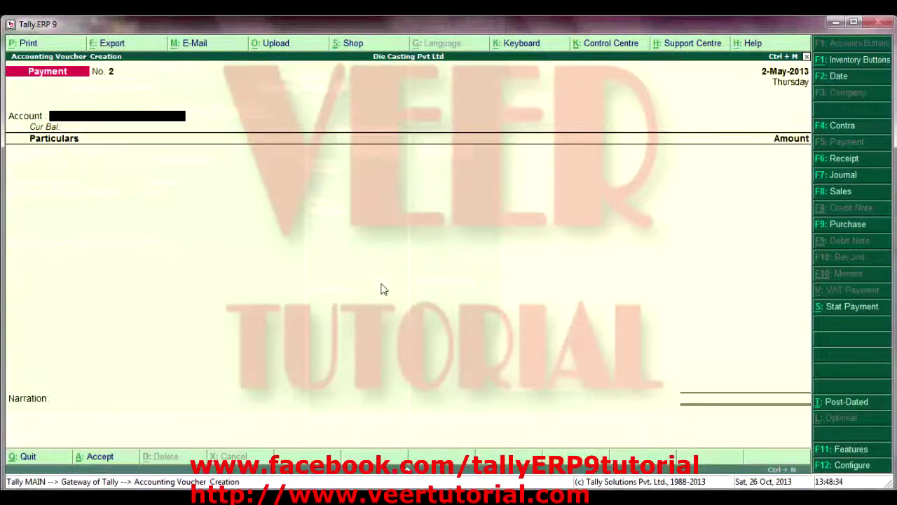
{"action": "key", "text": "F2"}
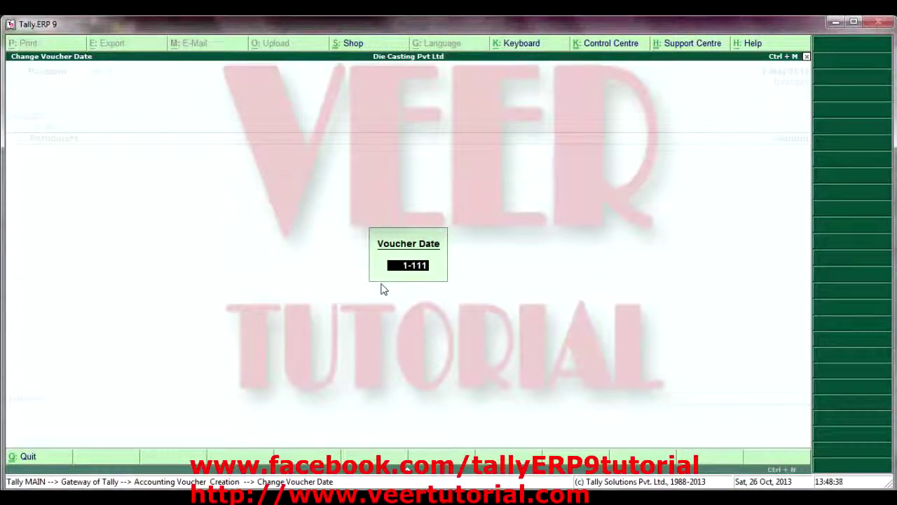
Date the payment 1-Nov-2013 from Cash and debit Insurance Exp 4,000.
{"action": "key", "text": "Return"}
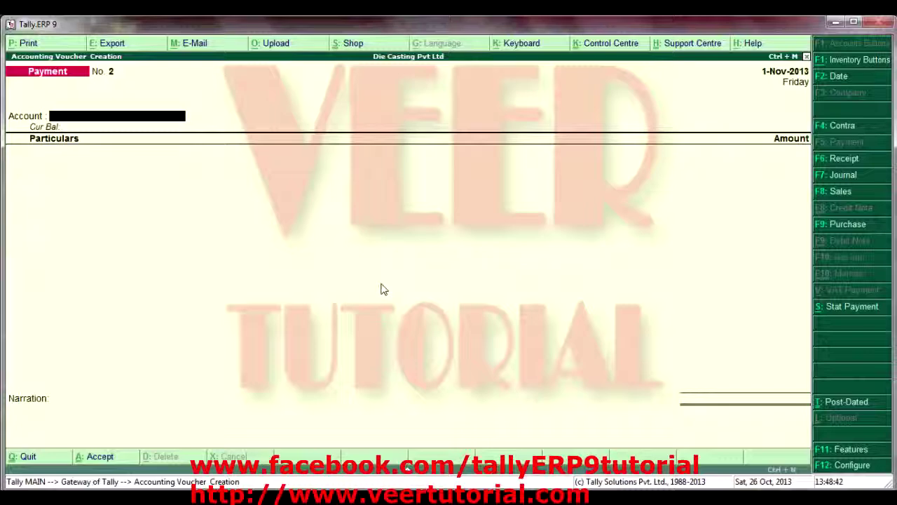
{"action": "type", "text": "cash"}
{"action": "key", "text": "Return"}
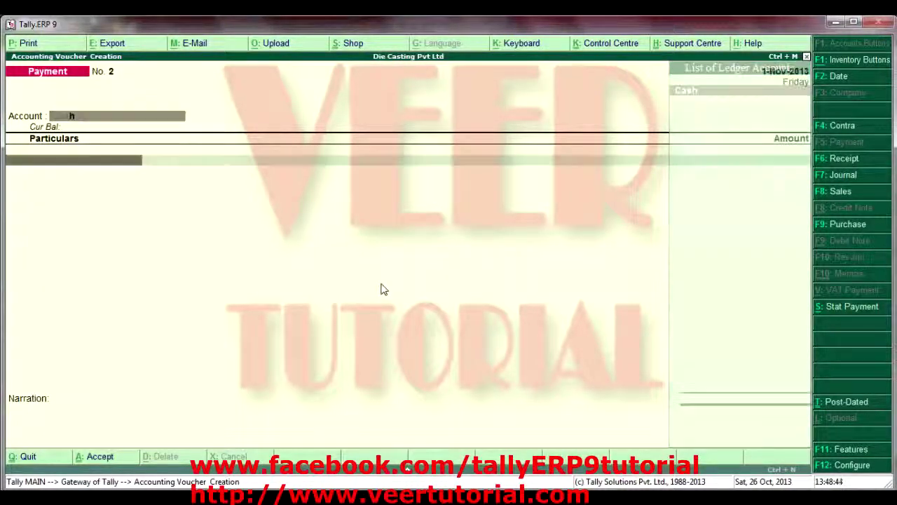
{"action": "type", "text": "ins"}
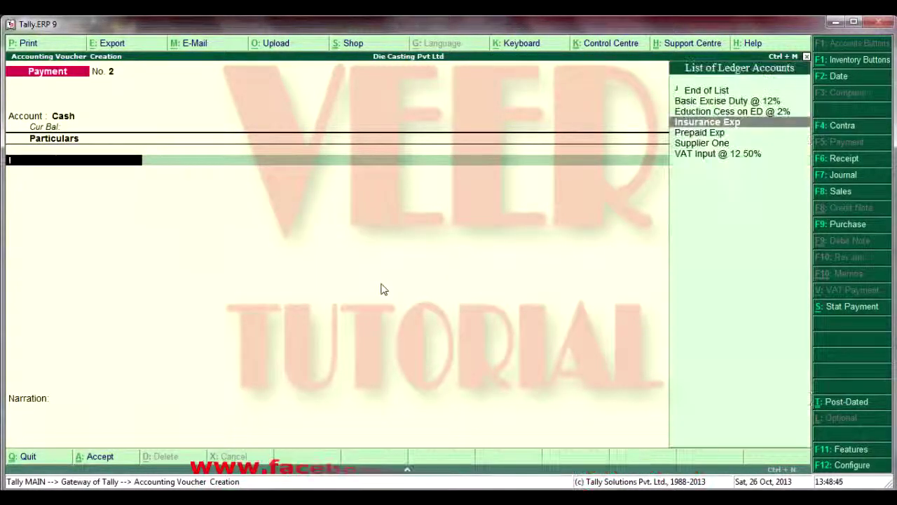
{"action": "key", "text": "Return"}
{"action": "type", "text": "4000"}
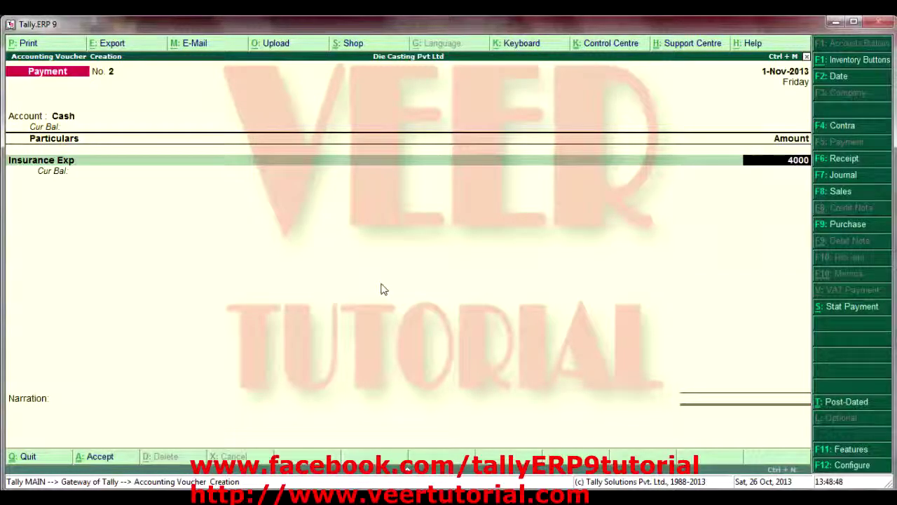
{"action": "key", "text": "Return"}
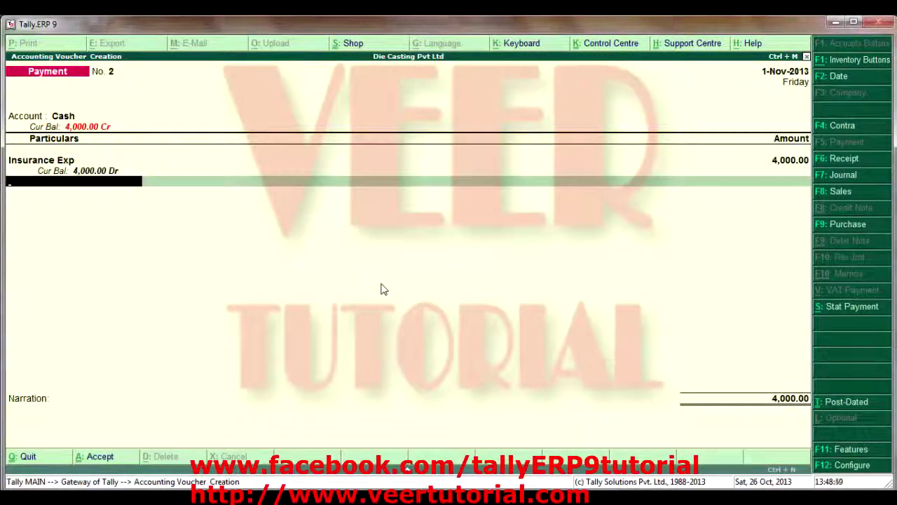
Add Prepaid Exp 80,000, save the payment voucher, and open Profit & Loss A/c.
{"action": "type", "text": "pr"}
{"action": "key", "text": "Return"}
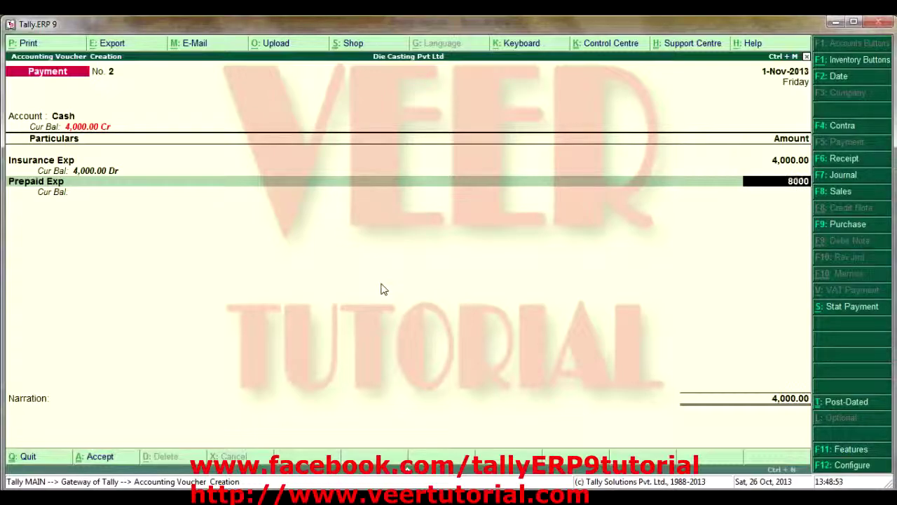
{"action": "key", "text": "Return"}
{"action": "key", "text": "Return"}
{"action": "key", "text": "Return"}
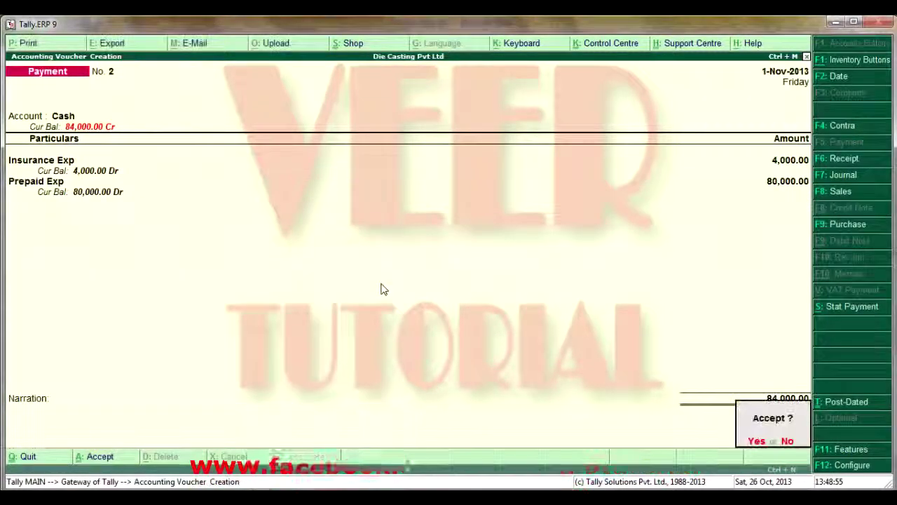
{"action": "key", "text": "Return"}
{"action": "key", "text": "Escape"}
{"action": "key", "text": "Up"}
{"action": "key", "text": "Return"}
{"action": "key", "text": "Down"}
Expand Indirect Expenses in Profit & Loss to see Insurance Exp 4,000.
{"action": "key", "text": "Down"}
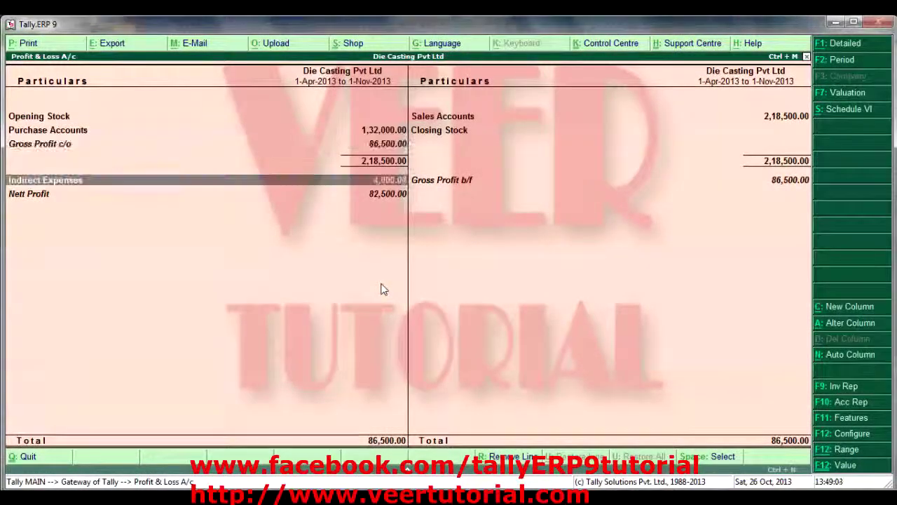
{"action": "key", "text": "shift+Return"}
{"action": "key", "text": "Down"}
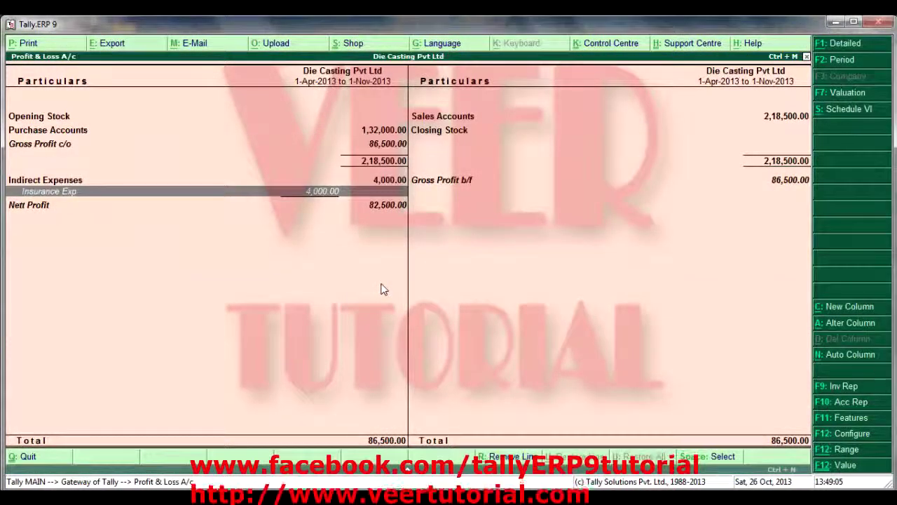
{"action": "key", "text": "Escape"}
Expand Current Assets in the Balance Sheet to find Prepaid Exp 80,000, then exit.
{"action": "key", "text": "Up"}
{"action": "key", "text": "Return"}
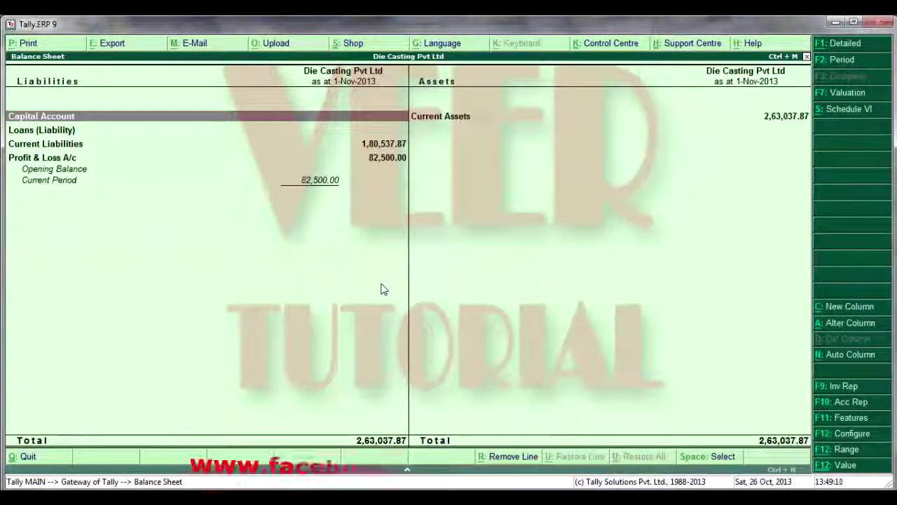
{"action": "key", "text": "Right"}
{"action": "key", "text": "shift+Return"}
{"action": "key", "text": "Down"}
{"action": "key", "text": "Down"}
{"action": "key", "text": "Down"}
{"action": "key", "text": "Down"}
{"action": "key", "text": "Down"}
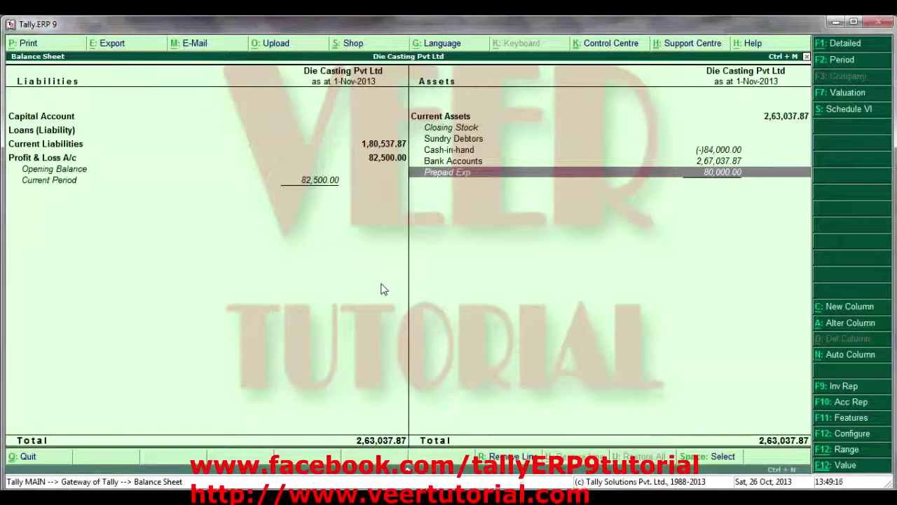
{"action": "key", "text": "Escape"}
{"action": "key", "text": "Escape"}
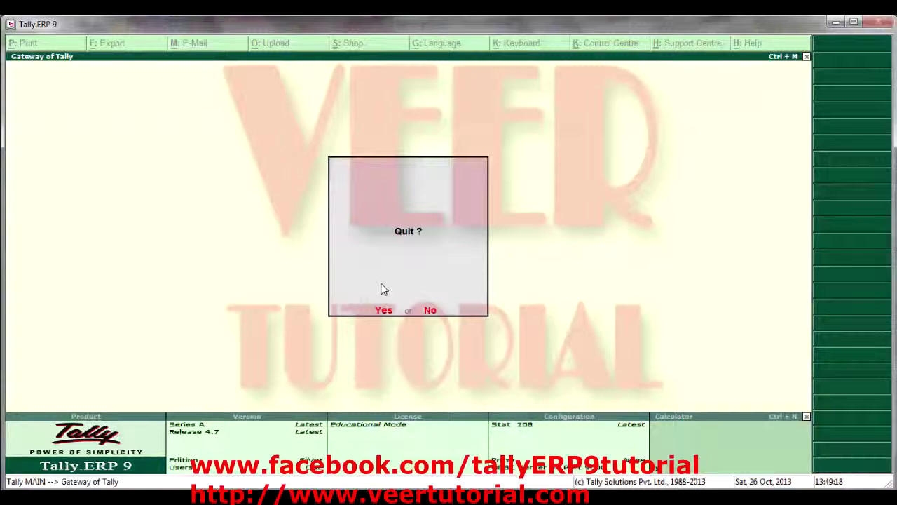
Cancel quitting and change the company period to 1-4-2014 through 31-3-2015.
{"action": "key", "text": "n"}
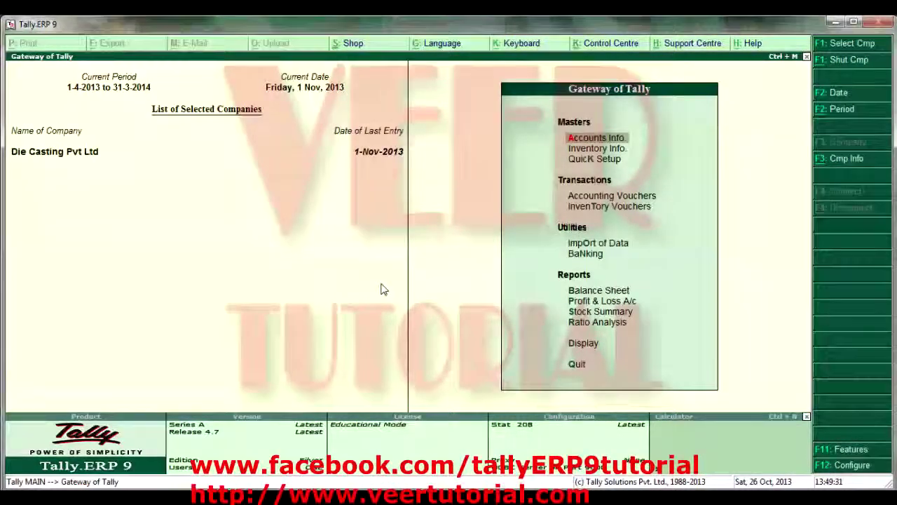
{"action": "key", "text": "alt+f2"}
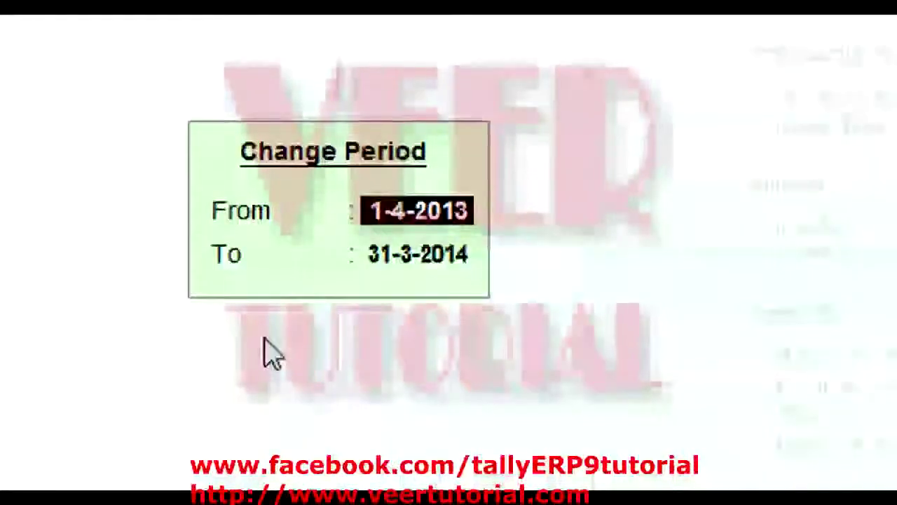
{"action": "key", "text": "BackSpace"}
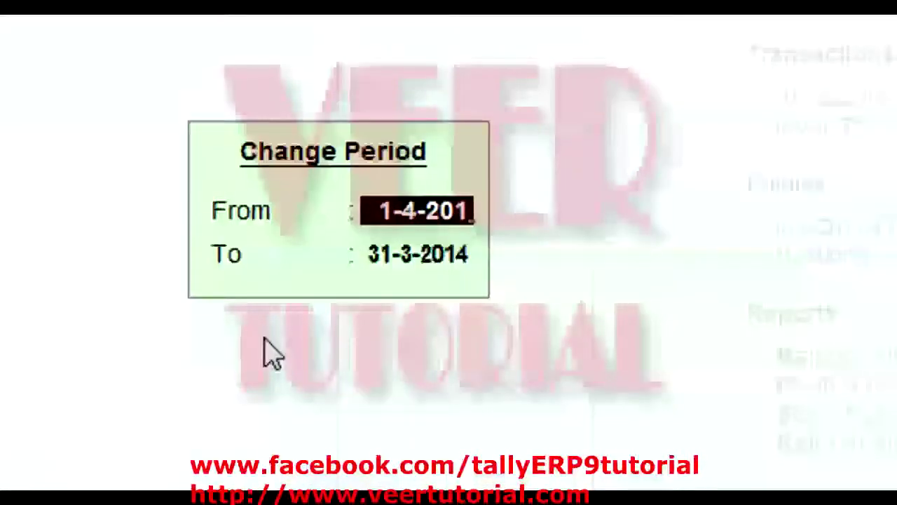
{"action": "type", "text": "4"}
{"action": "key", "text": "Return"}
{"action": "key", "text": "BackSpace"}
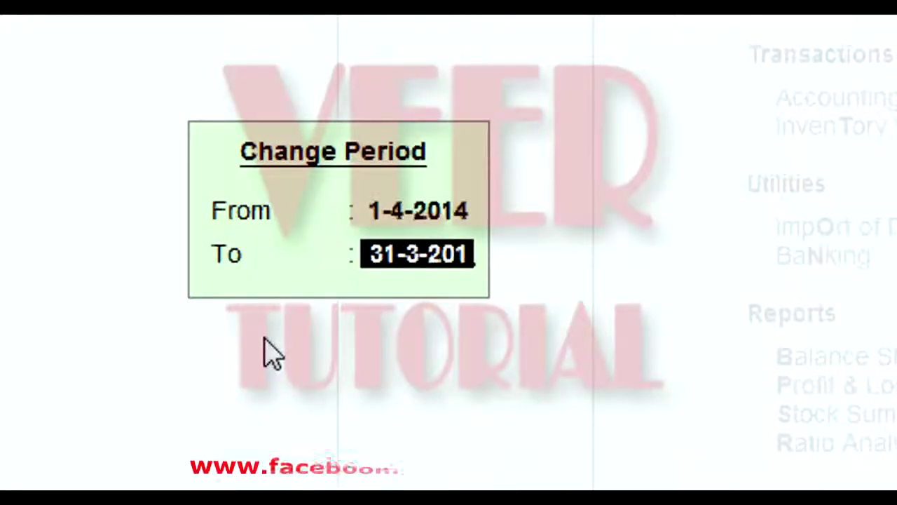
{"action": "type", "text": "5"}
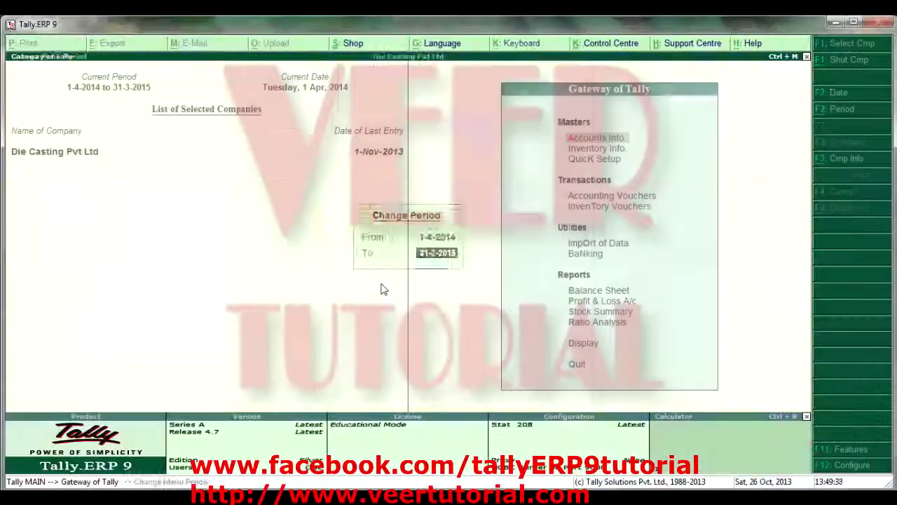
{"action": "key", "text": "Return"}
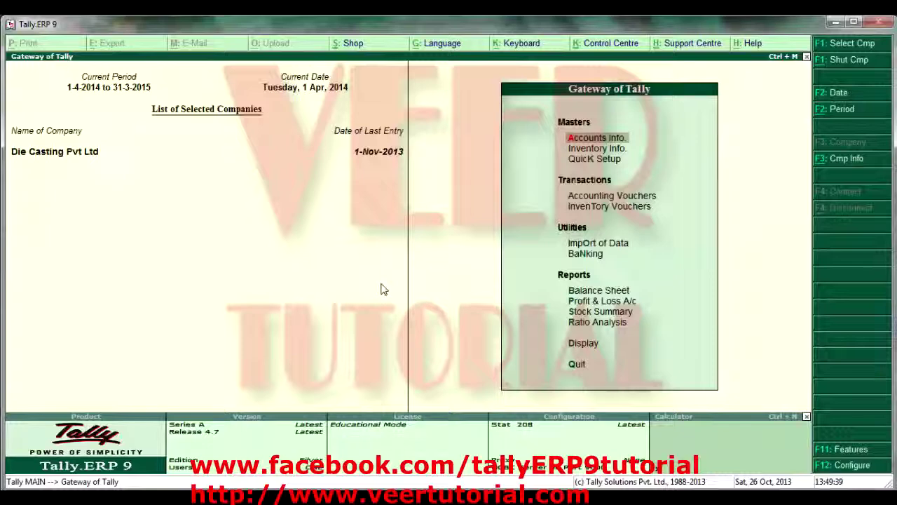
{"action": "key", "text": "Return"}
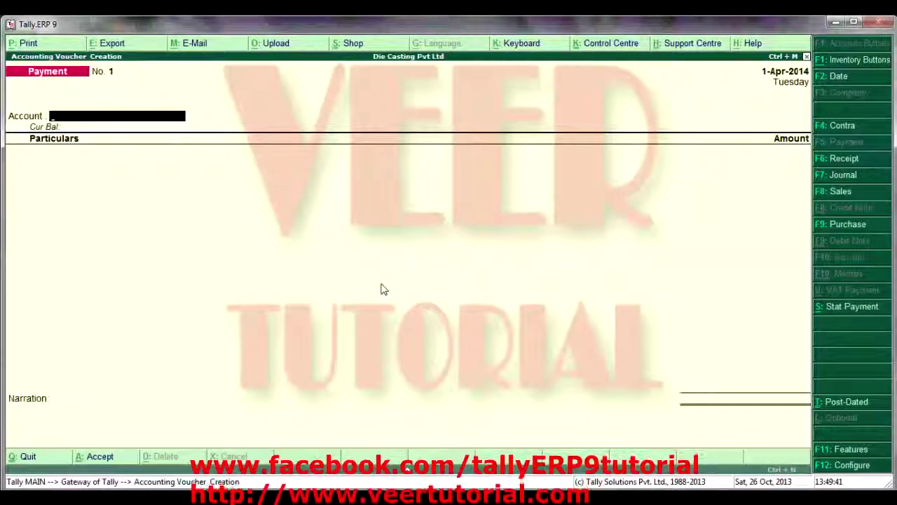
Switch to a Journal voucher dated 1-Apr-2014.
{"action": "key", "text": "F7"}
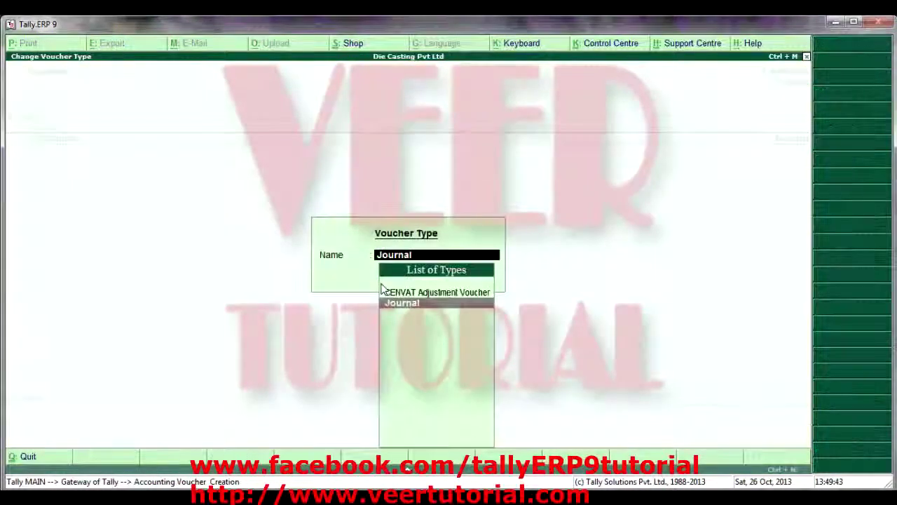
{"action": "key", "text": "Return"}
{"action": "key", "text": "F2"}
{"action": "type", "text": "1-4"}
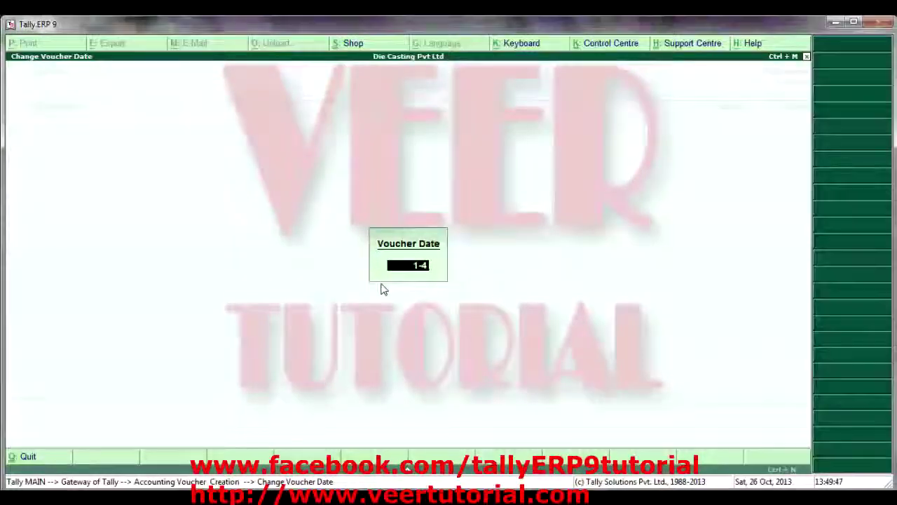
{"action": "key", "text": "Return"}
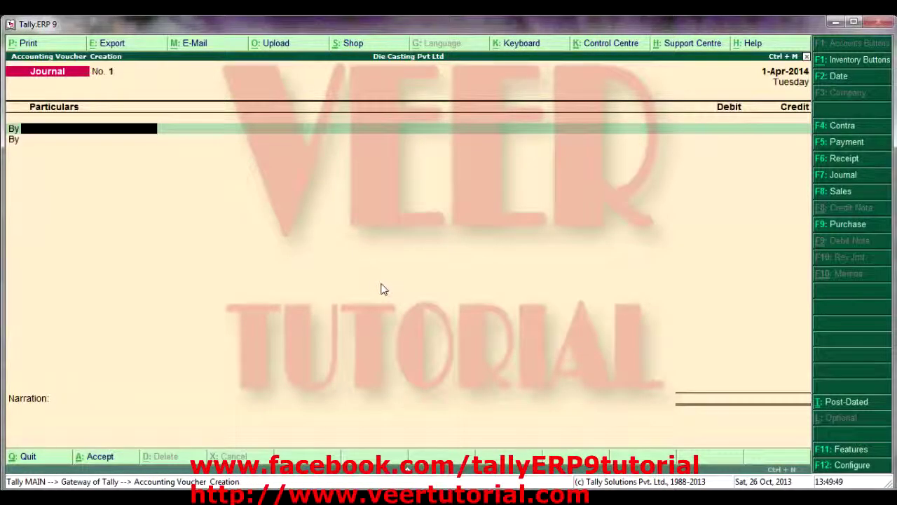
Debit Insurance Exp 80,000 and credit Prepaid Exp 80,000, then accept the journal.
{"action": "type", "text": "in"}
{"action": "key", "text": "Return"}
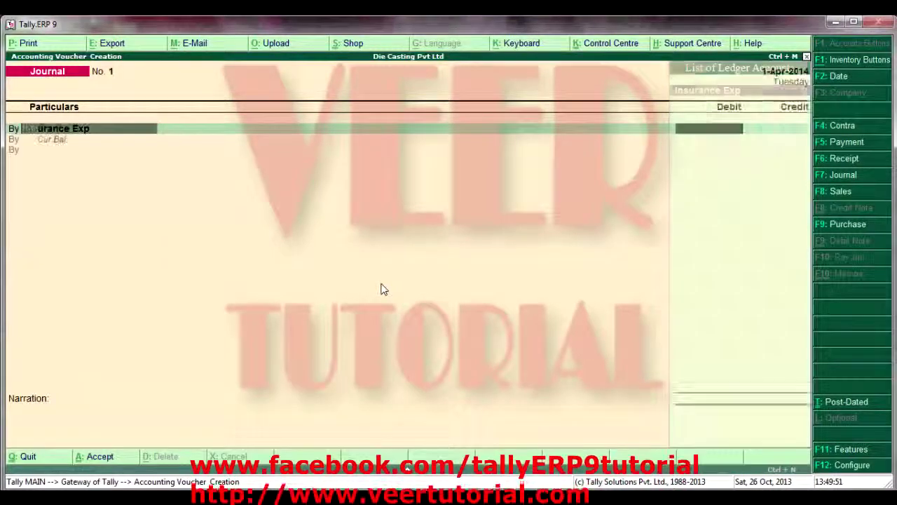
{"action": "type", "text": "80,000"}
{"action": "key", "text": "Return"}
{"action": "type", "text": "t"}
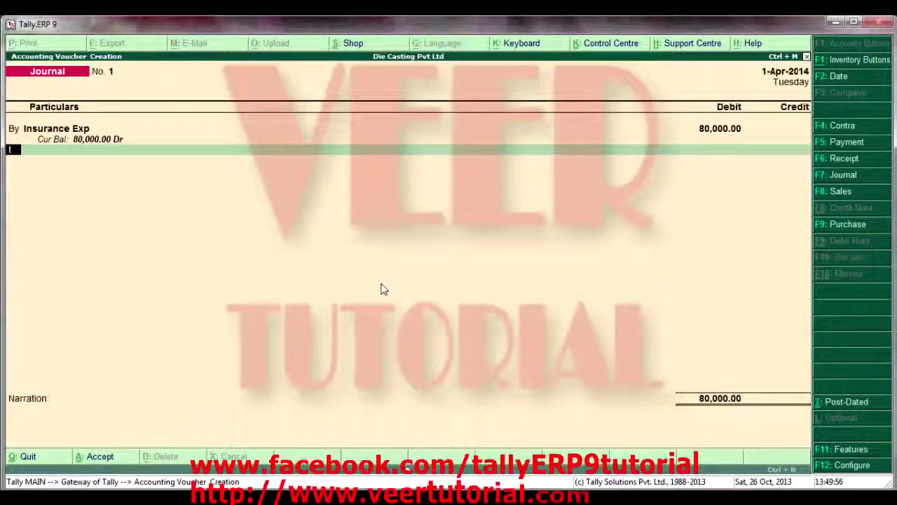
{"action": "key", "text": "Return"}
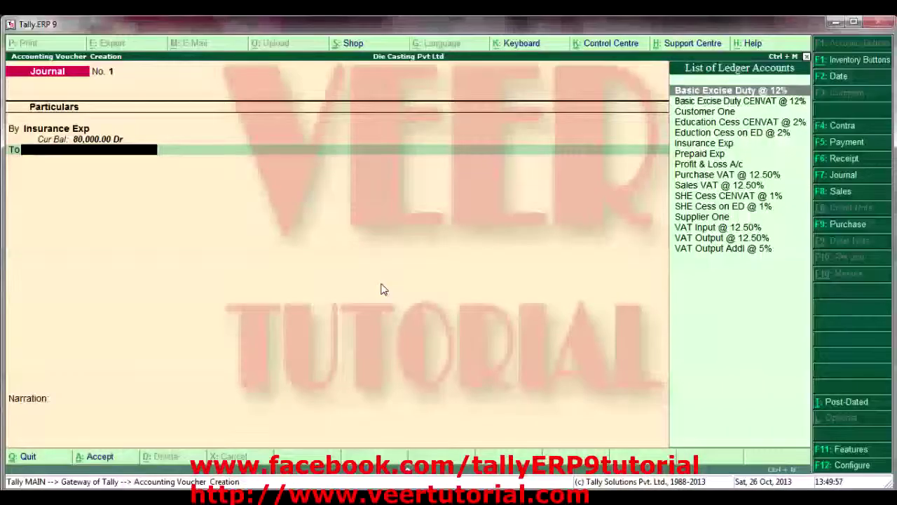
{"action": "key", "text": "Down"}
{"action": "key", "text": "Down"}
{"action": "key", "text": "Down"}
{"action": "key", "text": "Down"}
{"action": "key", "text": "Down"}
{"action": "key", "text": "Down"}
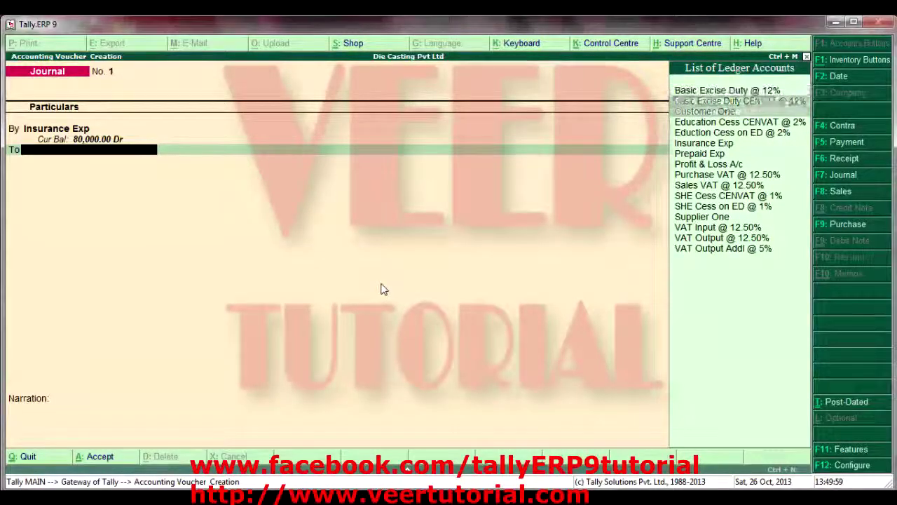
{"action": "key", "text": "Return"}
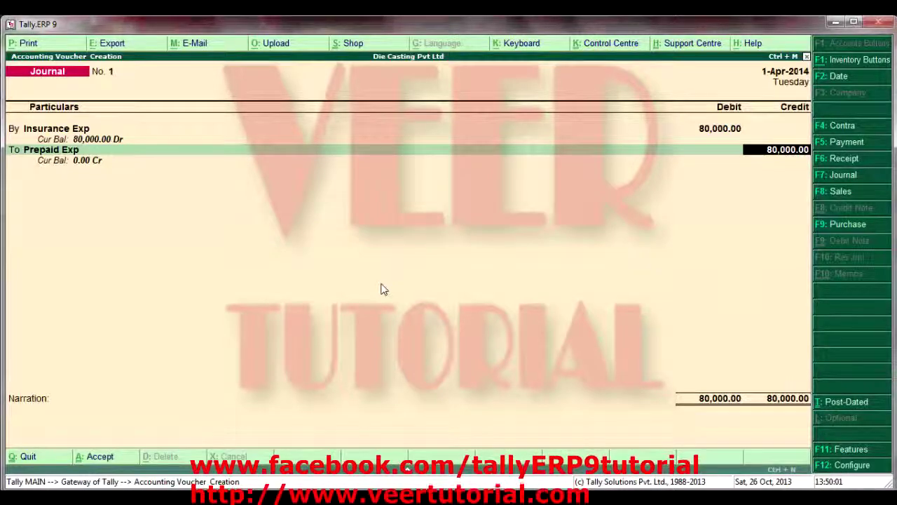
{"action": "key", "text": "Return"}
{"action": "key", "text": "Return"}
{"action": "key", "text": "Return"}
{"action": "key", "text": "Return"}
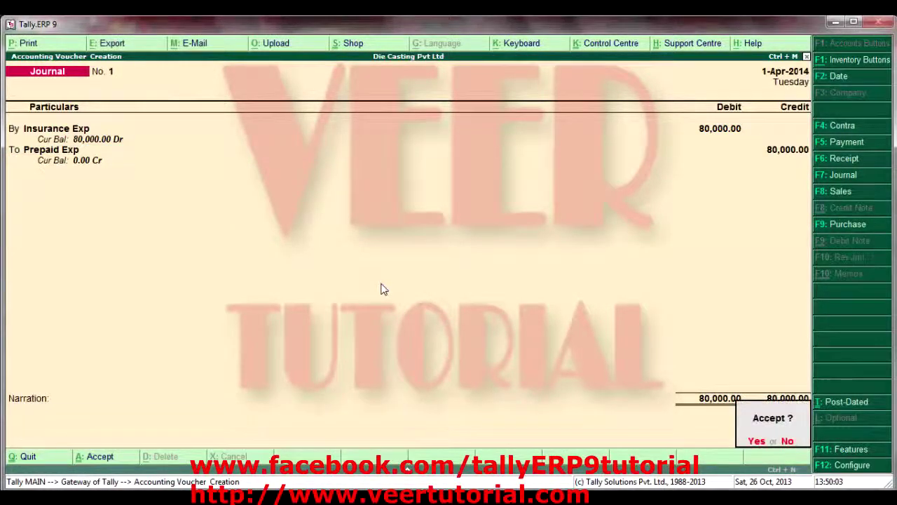
Expand Current Assets in the Balance Sheet to confirm Prepaid Exp is cleared.
{"action": "key", "text": "Escape"}
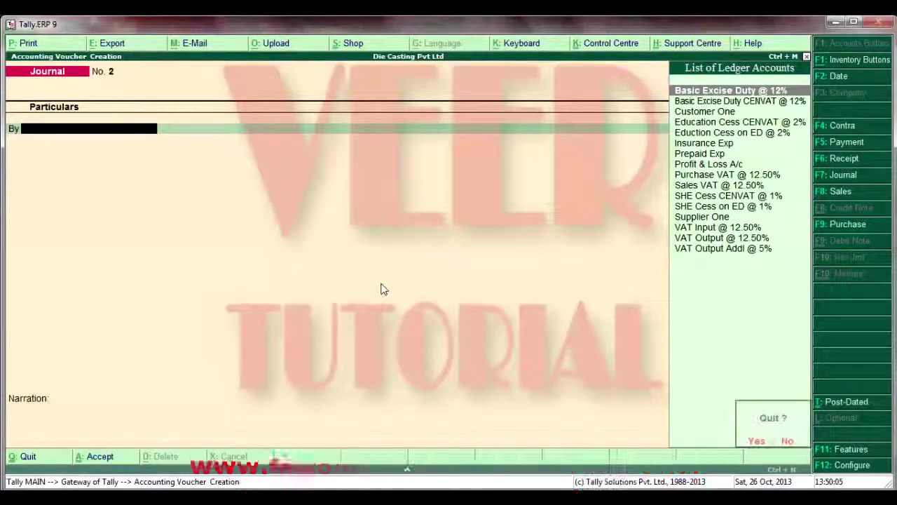
{"action": "key", "text": "Return"}
{"action": "key", "text": "Down"}
{"action": "key", "text": "Down"}
{"action": "key", "text": "Down"}
{"action": "key", "text": "Down"}
{"action": "key", "text": "Down"}
{"action": "key", "text": "Down"}
{"action": "key", "text": "Down"}
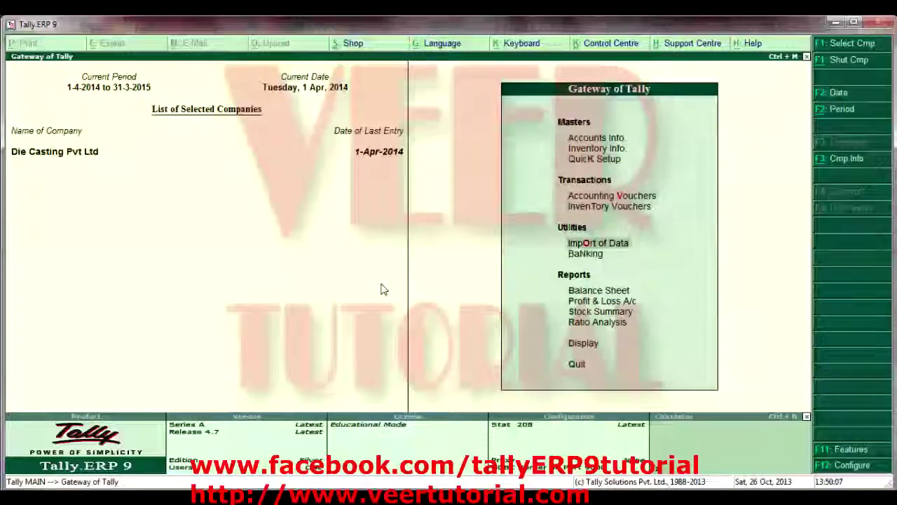
{"action": "key", "text": "Return"}
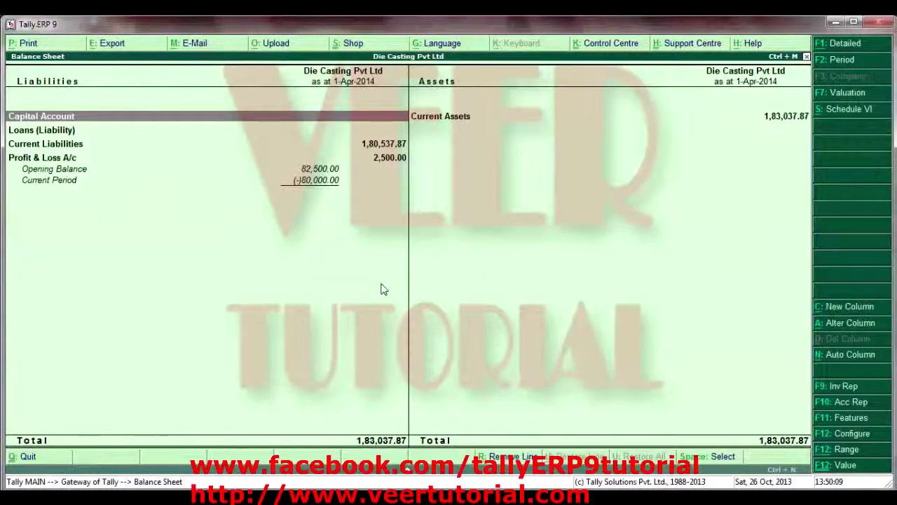
{"action": "key", "text": "Right"}
{"action": "key", "text": "Return"}
{"action": "key", "text": "Down"}
{"action": "key", "text": "Down"}
{"action": "key", "text": "Down"}
{"action": "key", "text": "Down"}
{"action": "key", "text": "Down"}
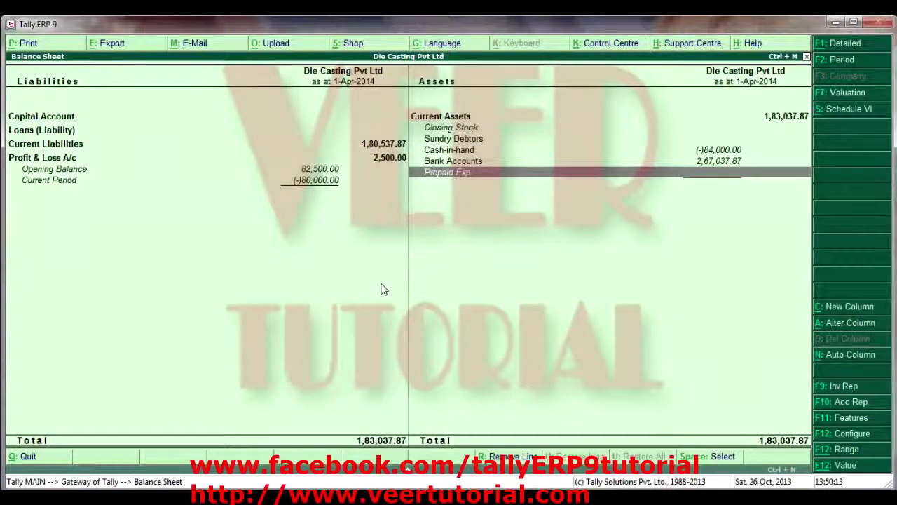
Expand Indirect Expenses in Profit & Loss to show Insurance Exp 80,000.
{"action": "key", "text": "Left"}
{"action": "key", "text": "Return"}
{"action": "key", "text": "Down"}
{"action": "key", "text": "Down"}
{"action": "key", "text": "shift+Return"}
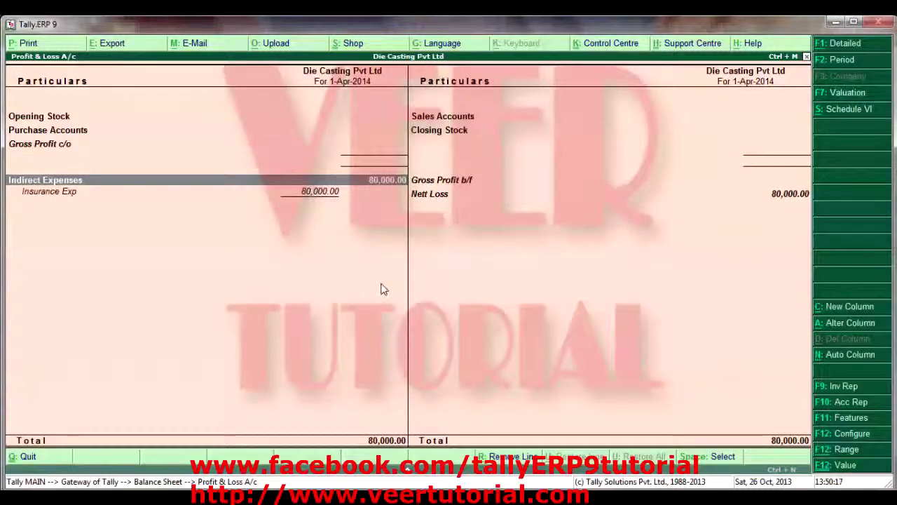